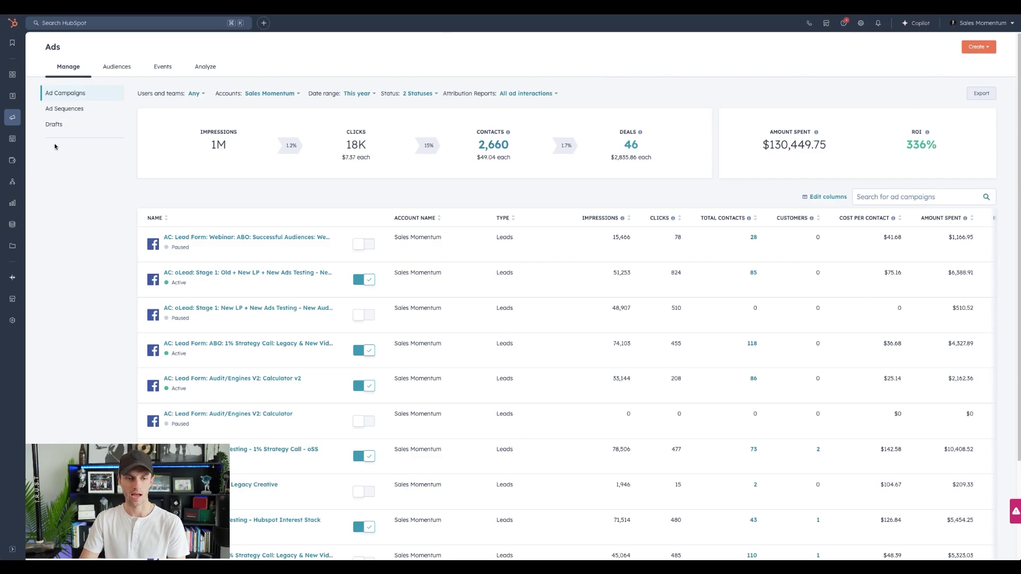
mouse_move(12, 123)
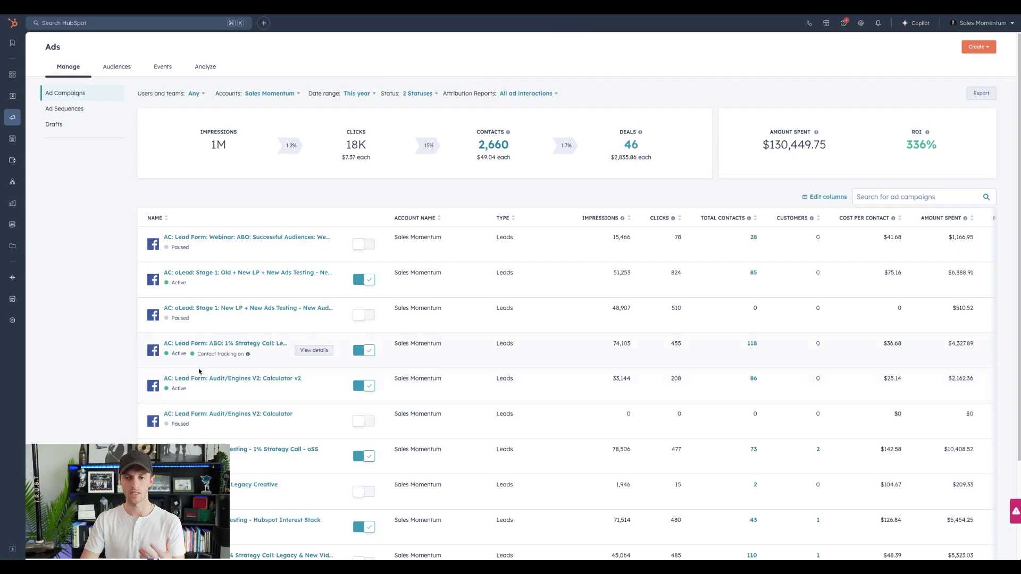
left_click(347, 155)
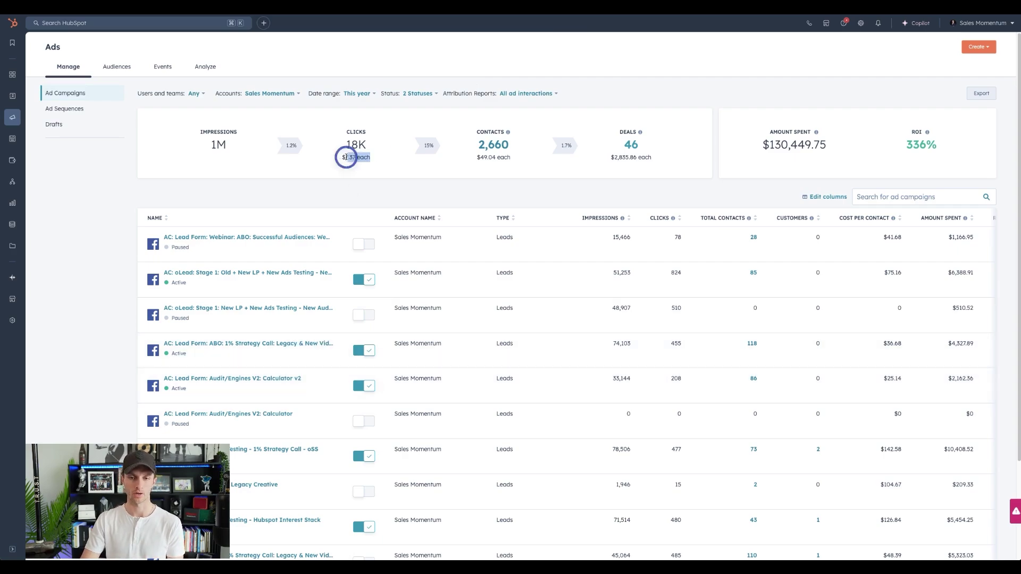
left_click_drag(522, 160, 470, 160)
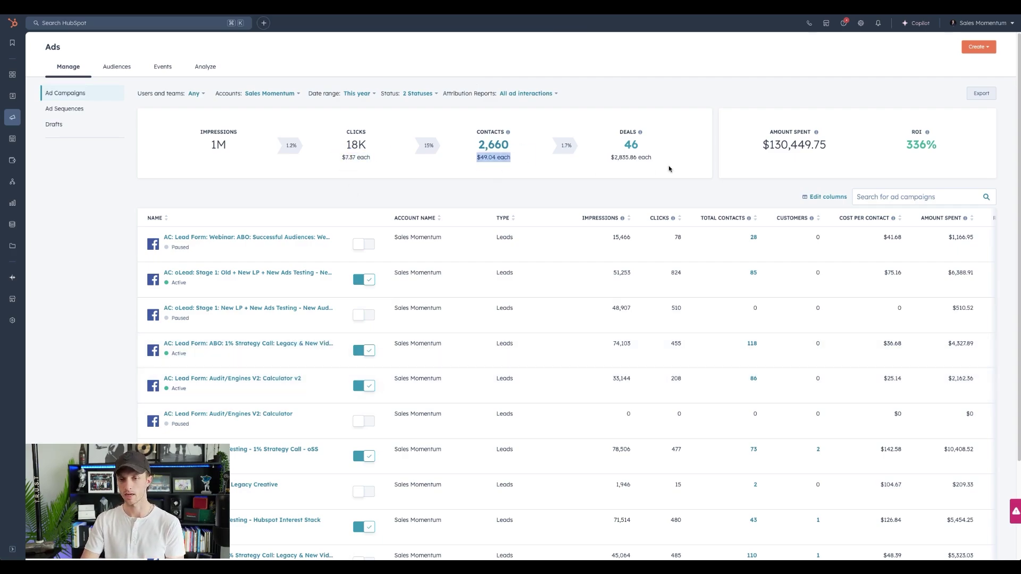
left_click_drag(653, 158, 602, 161)
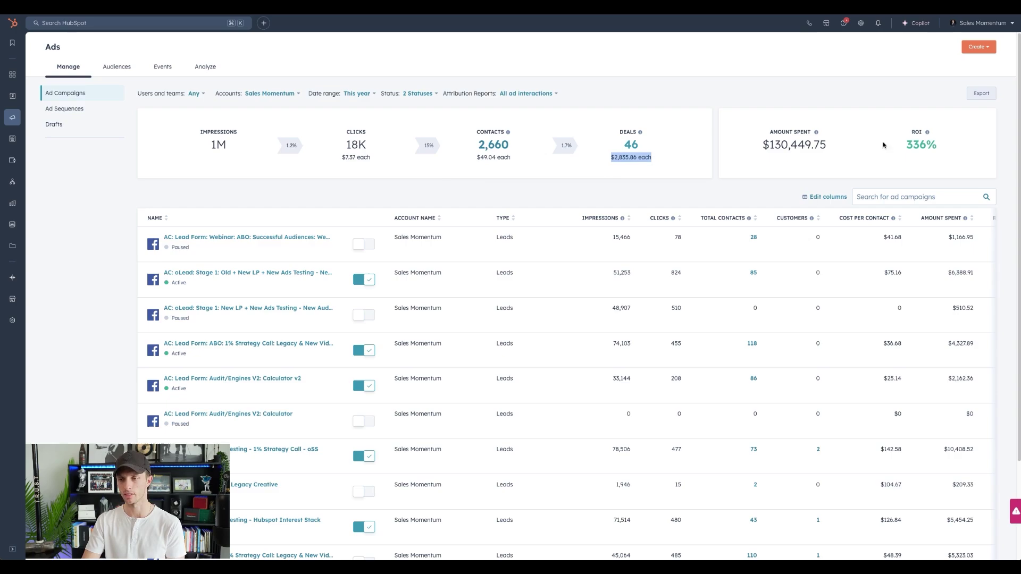
mouse_move(910, 147)
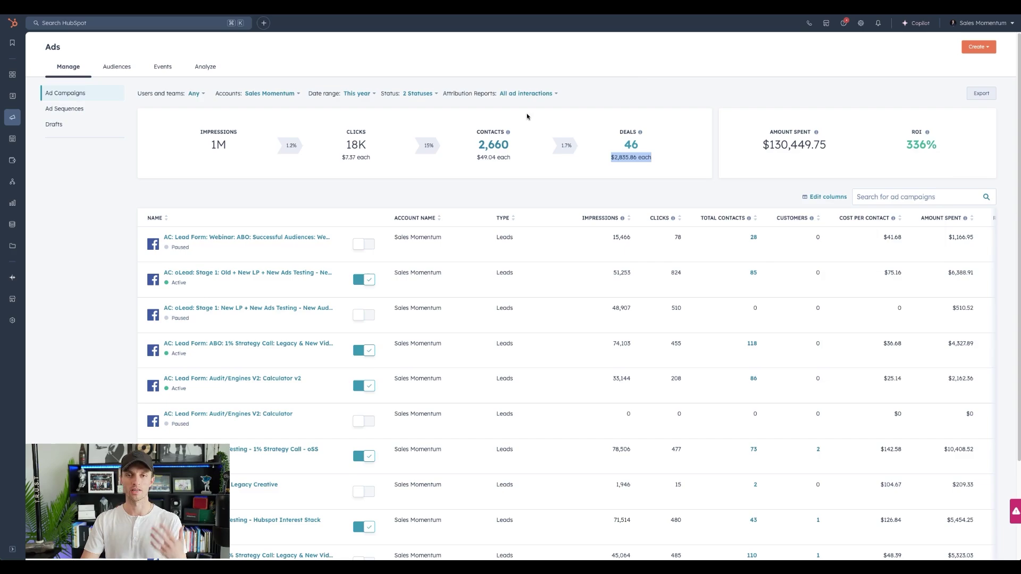
mouse_move(253, 248)
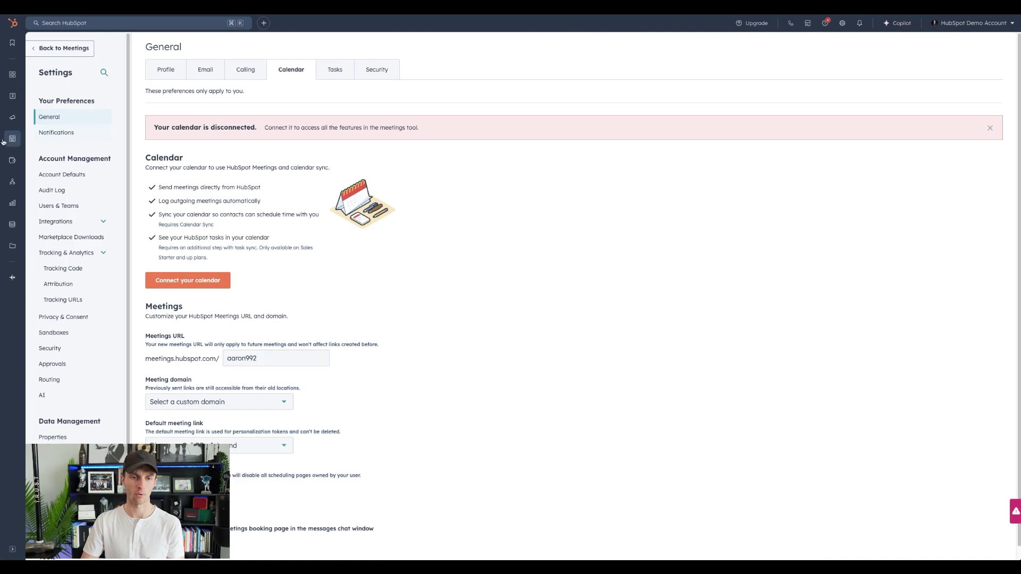
Start connecting an ad account from Marketing > Ads, picking Facebook as the network
mouse_move(11, 146)
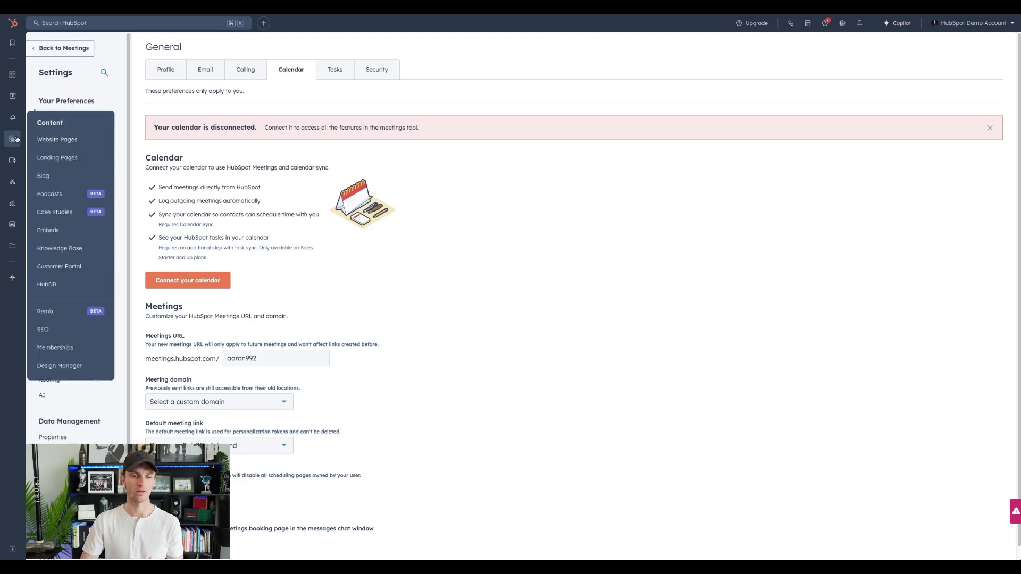
mouse_move(12, 117)
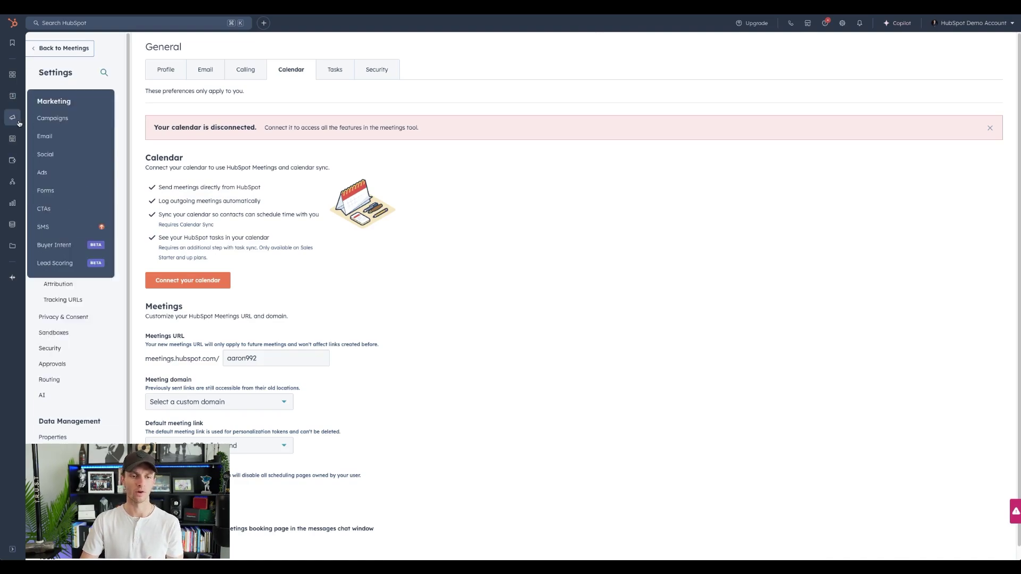
left_click(51, 172)
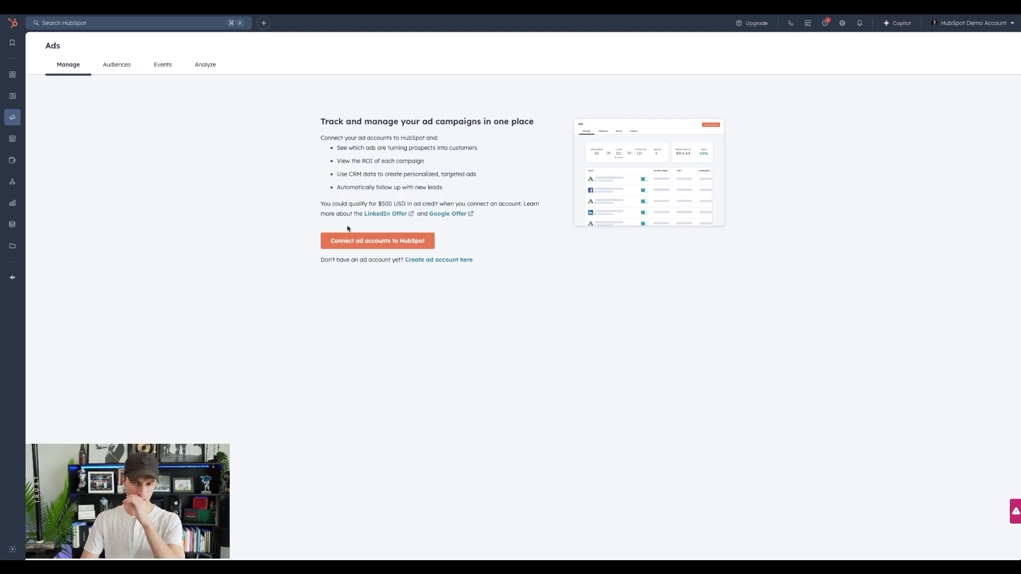
left_click(353, 239)
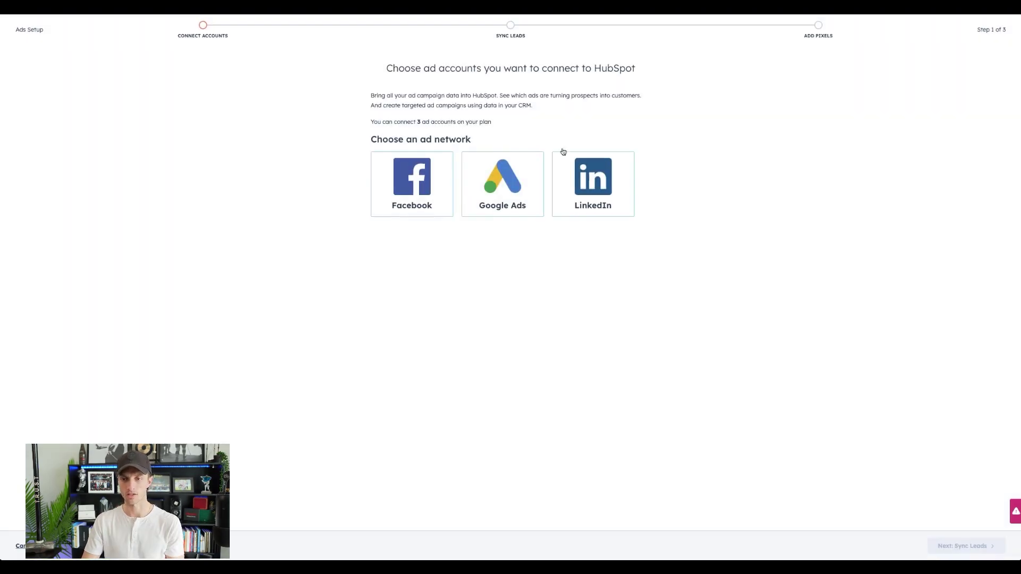
left_click(413, 189)
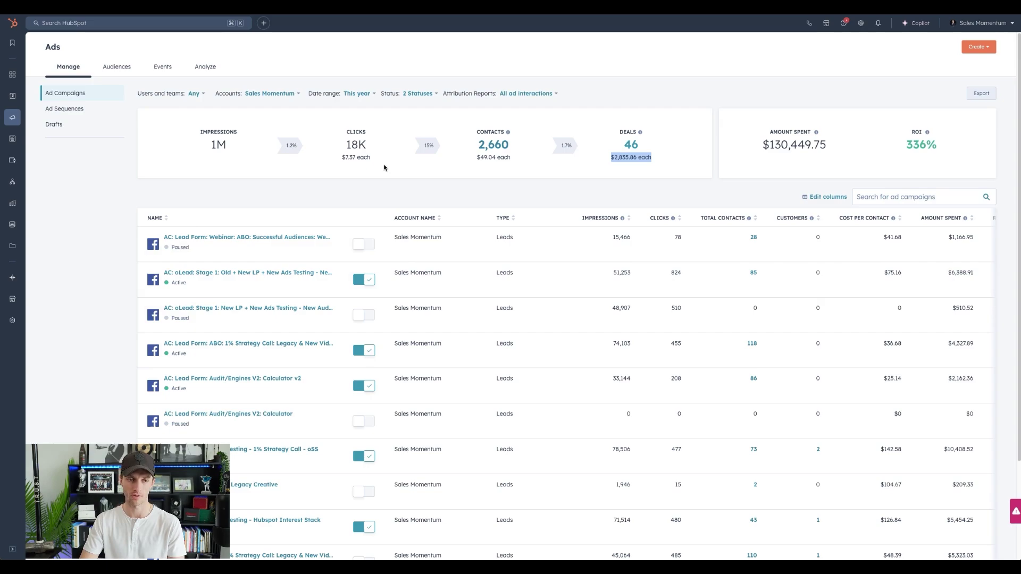
left_click(861, 24)
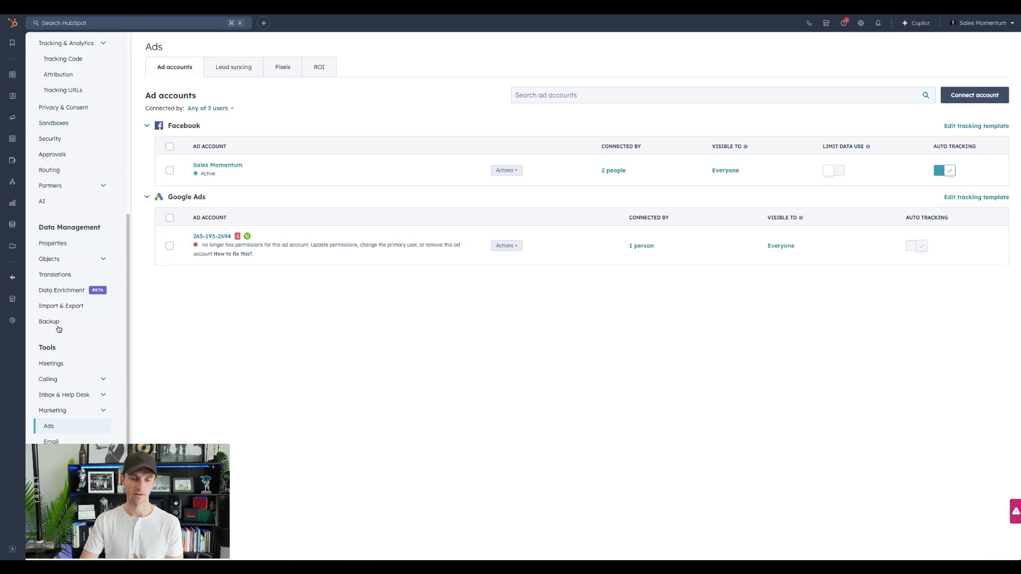
left_click(50, 428)
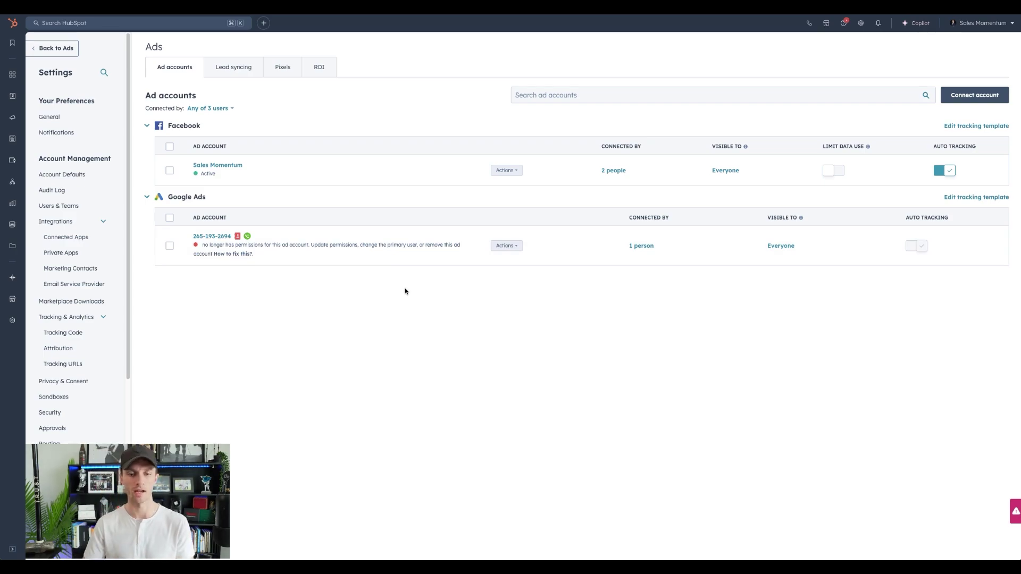
left_click(246, 68)
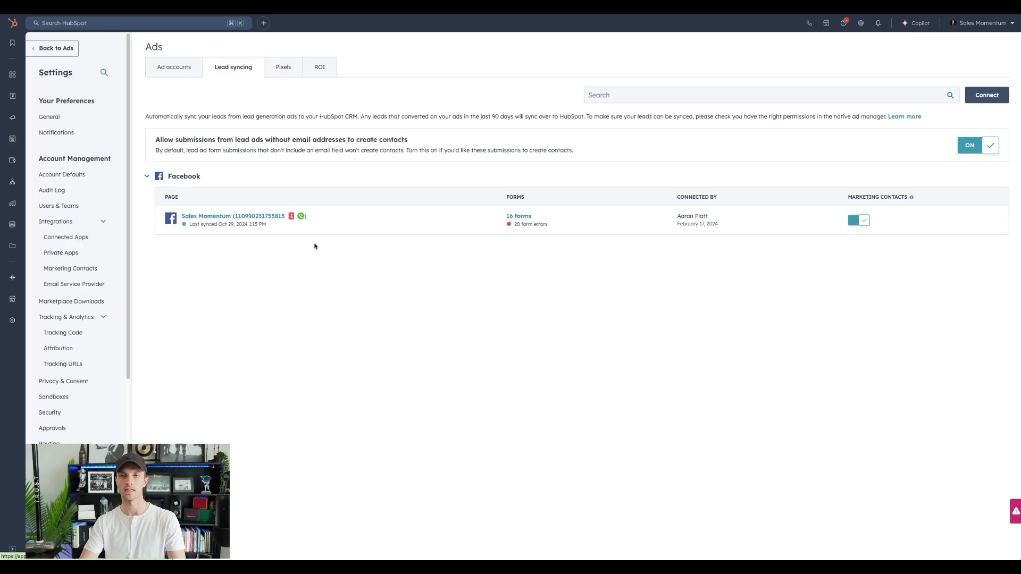
left_click(519, 216)
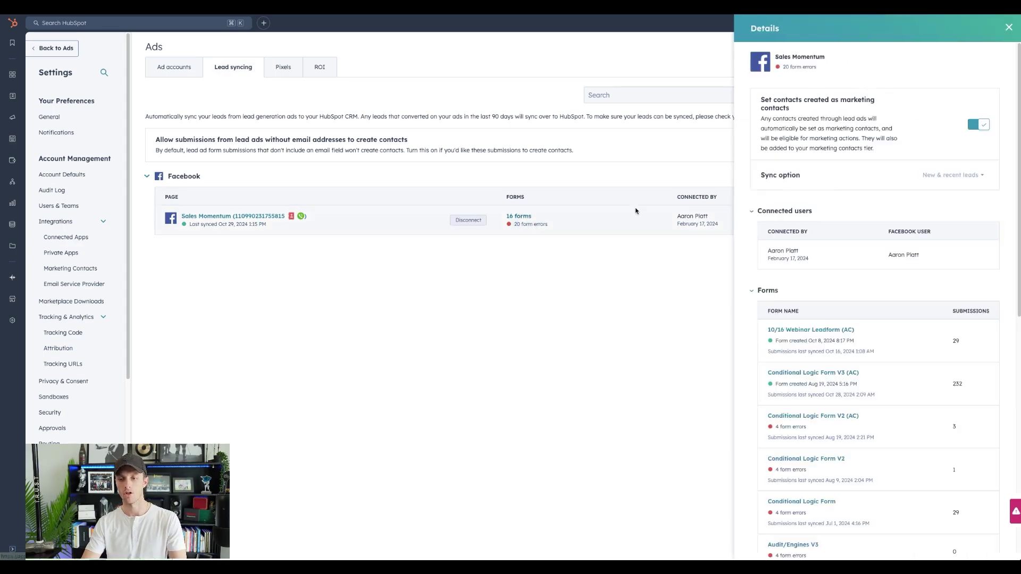
scroll(835, 456, "down", 2)
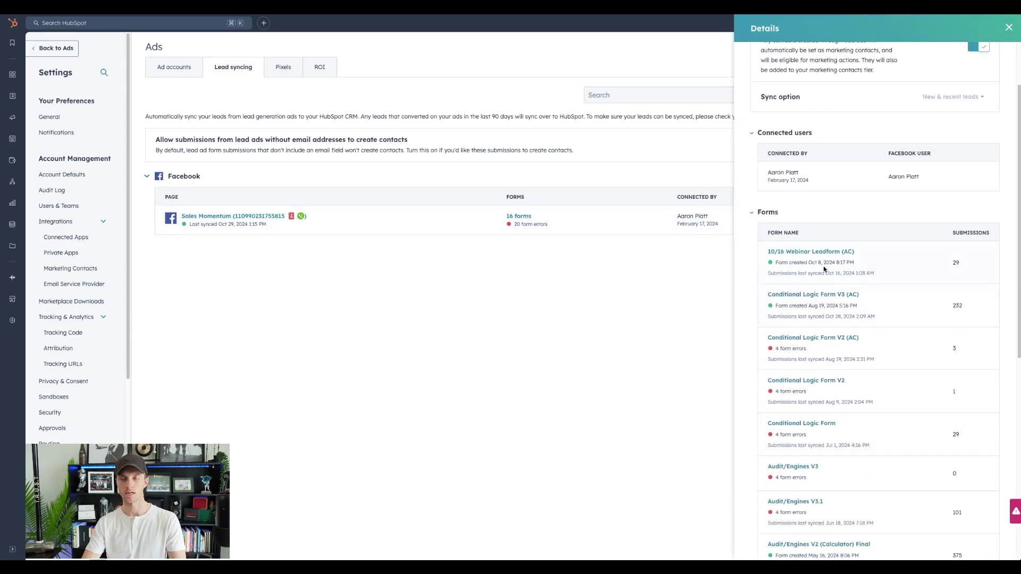
scroll(818, 314, "up", 2)
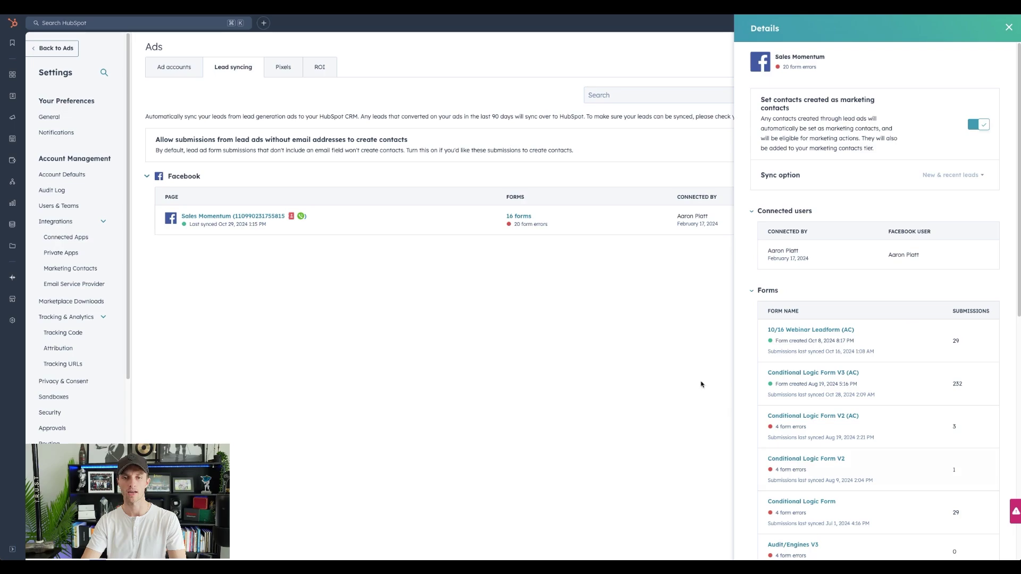
left_click(1007, 28)
left_click(292, 70)
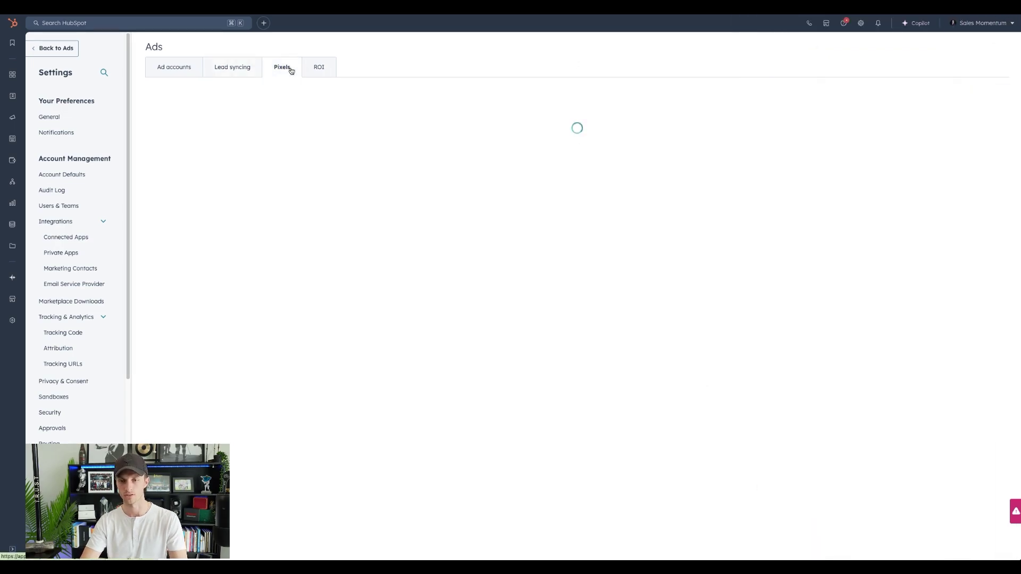
left_click(317, 68)
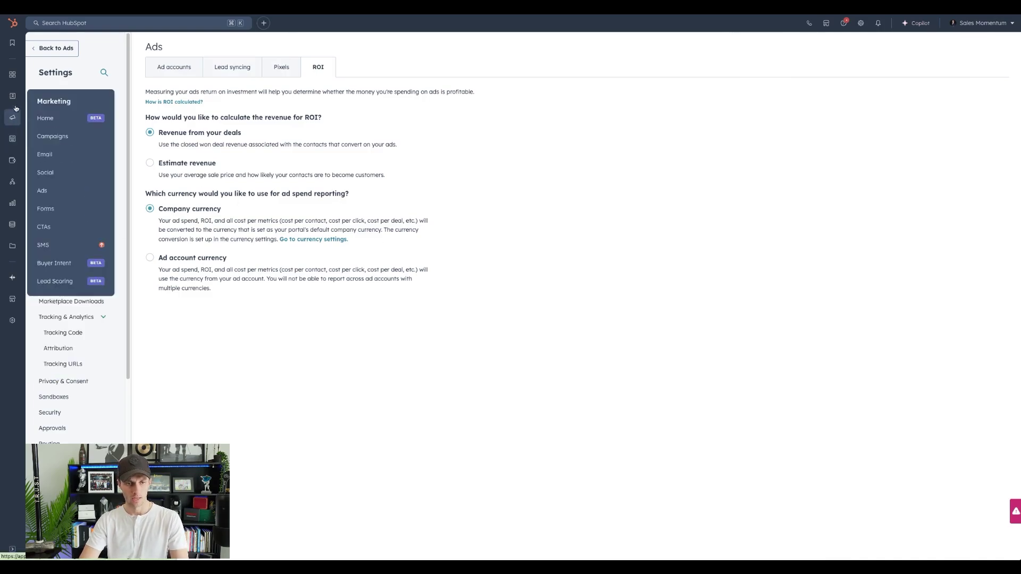
mouse_move(12, 140)
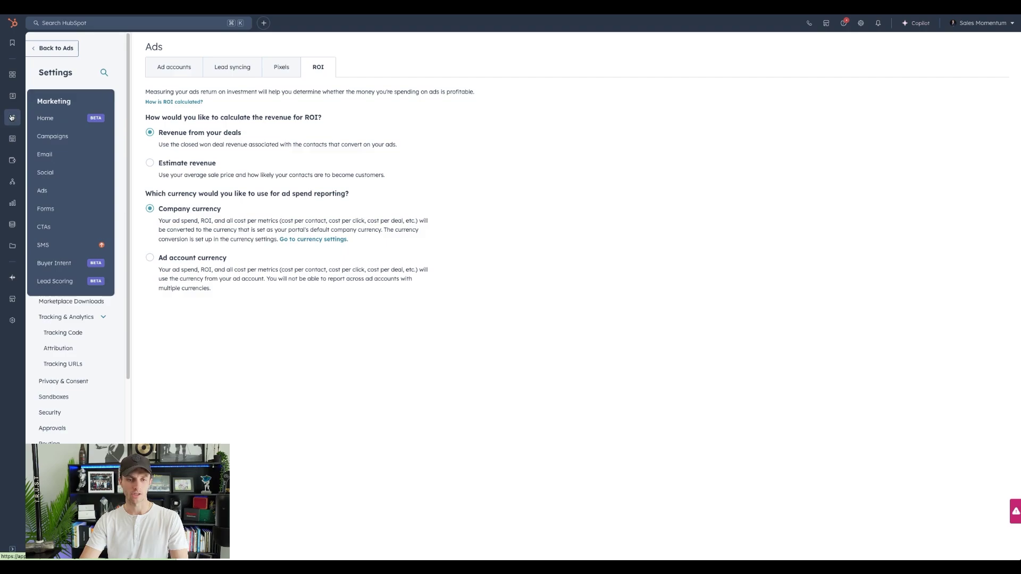
left_click(48, 190)
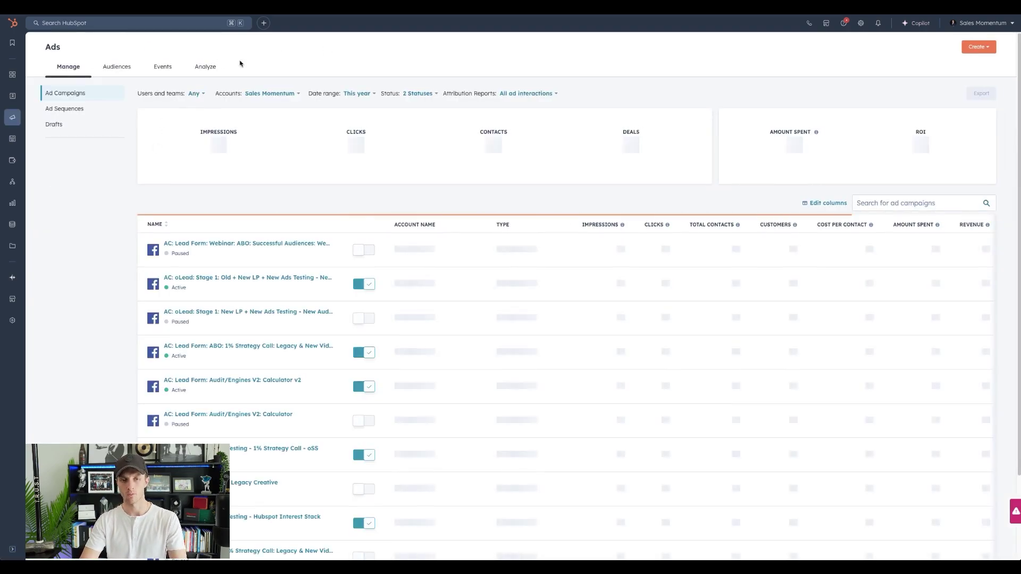
Show the Events tab listing the four Facebook conversion events, including Lead with 64 synced
left_click(162, 69)
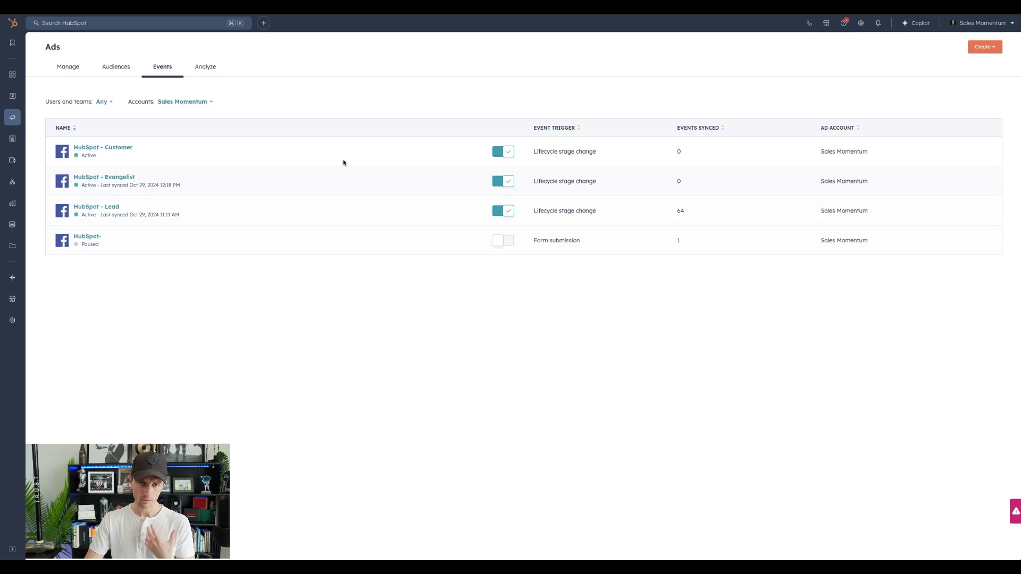
left_click(985, 47)
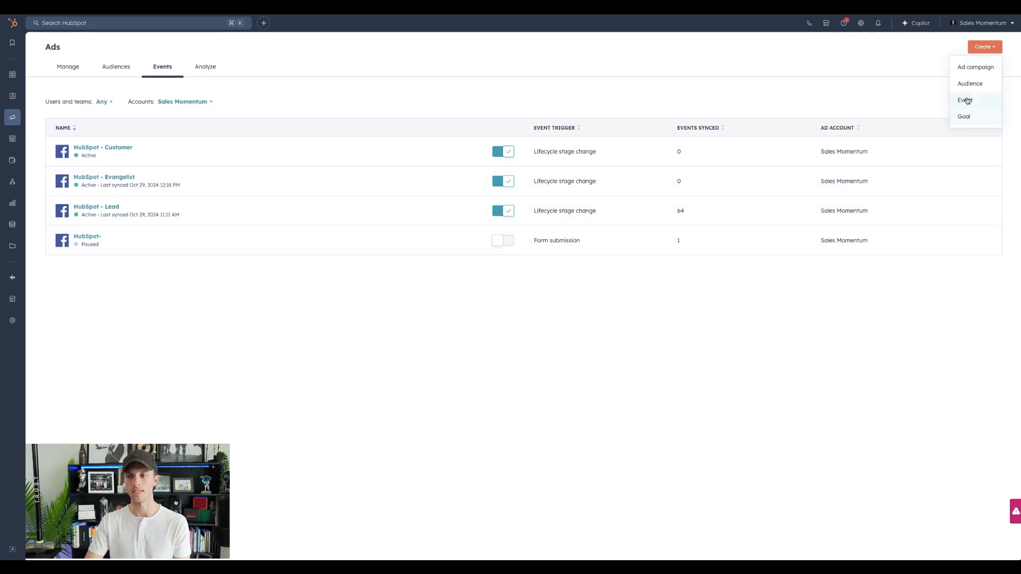
left_click(964, 98)
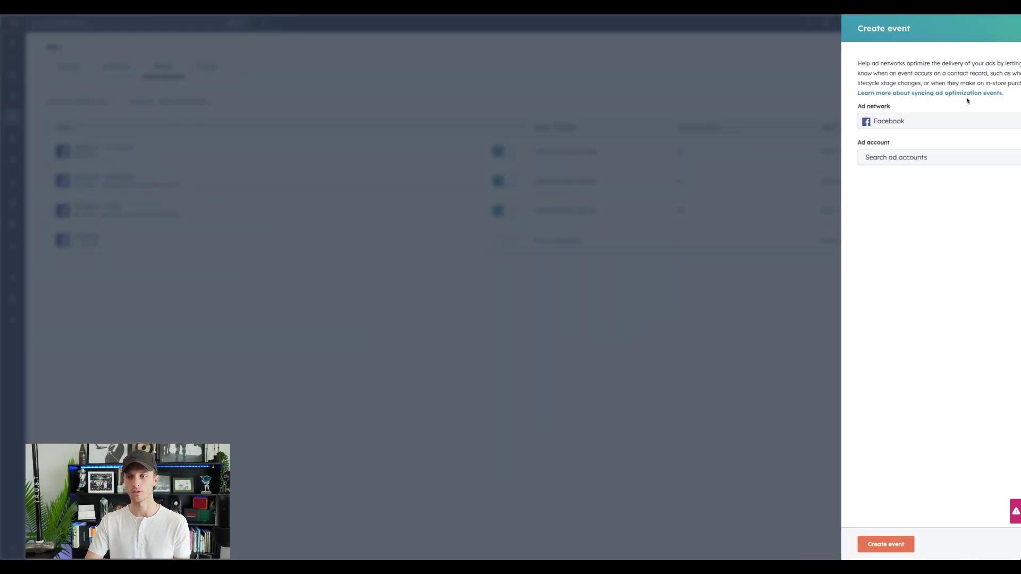
left_click(871, 160)
left_click(857, 180)
left_click(830, 193)
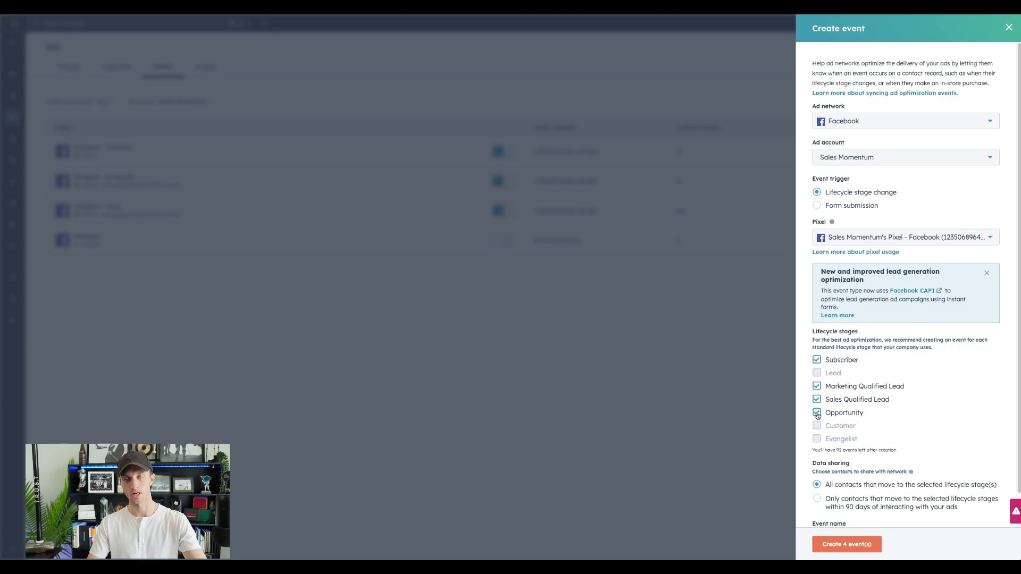
mouse_move(818, 427)
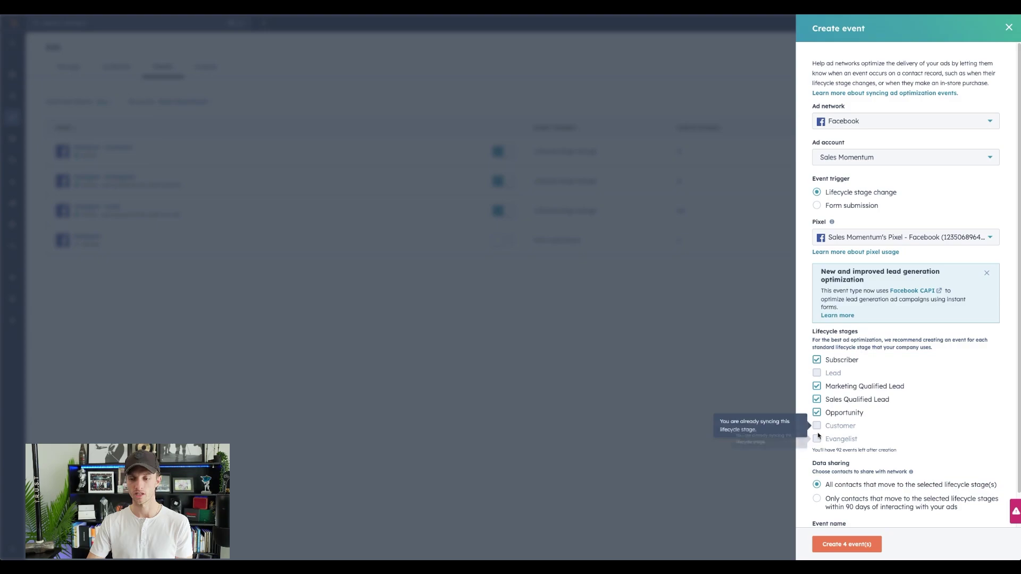
scroll(866, 410, "down", 2)
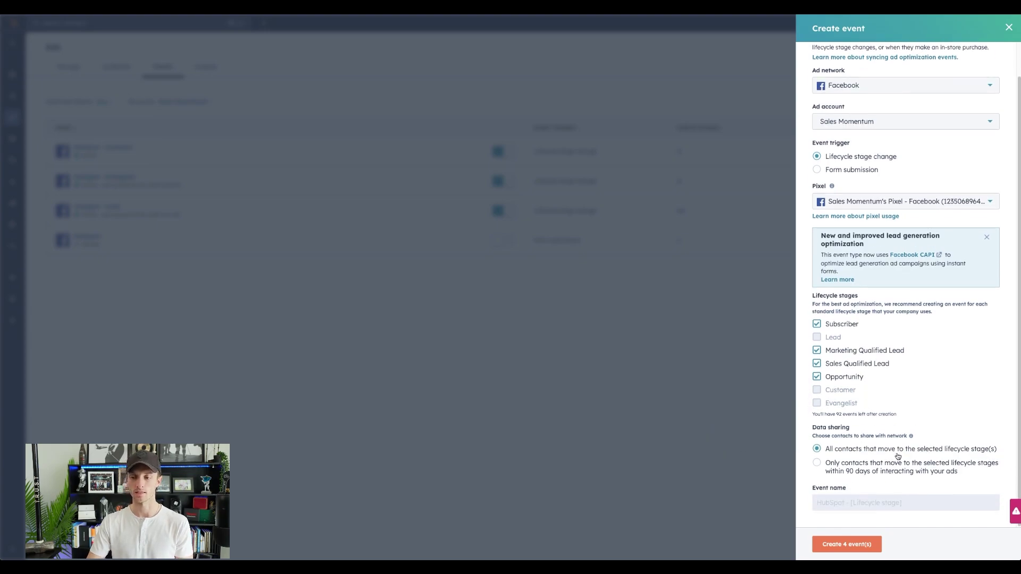
scroll(898, 457, "up", 2)
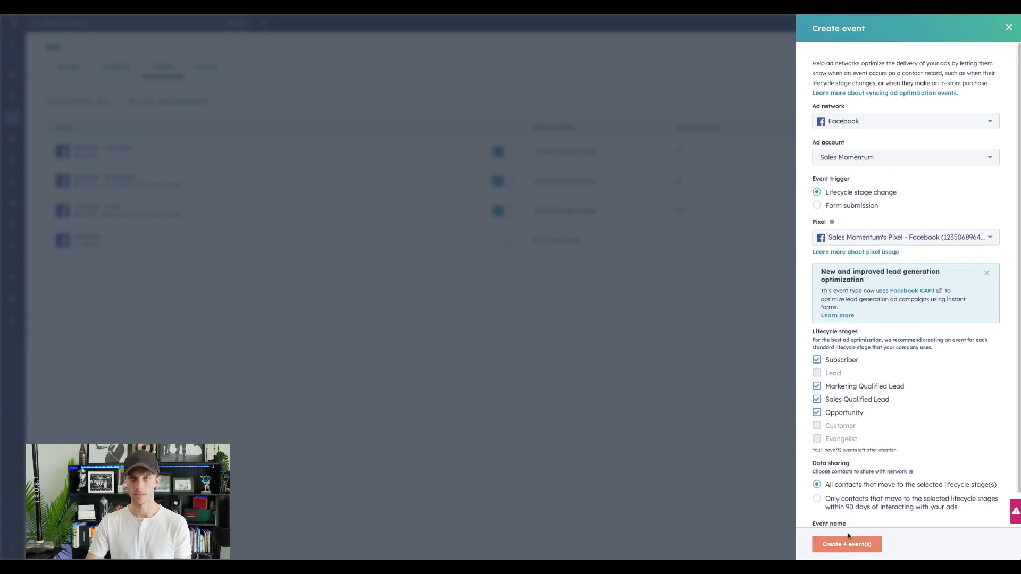
left_click(1008, 28)
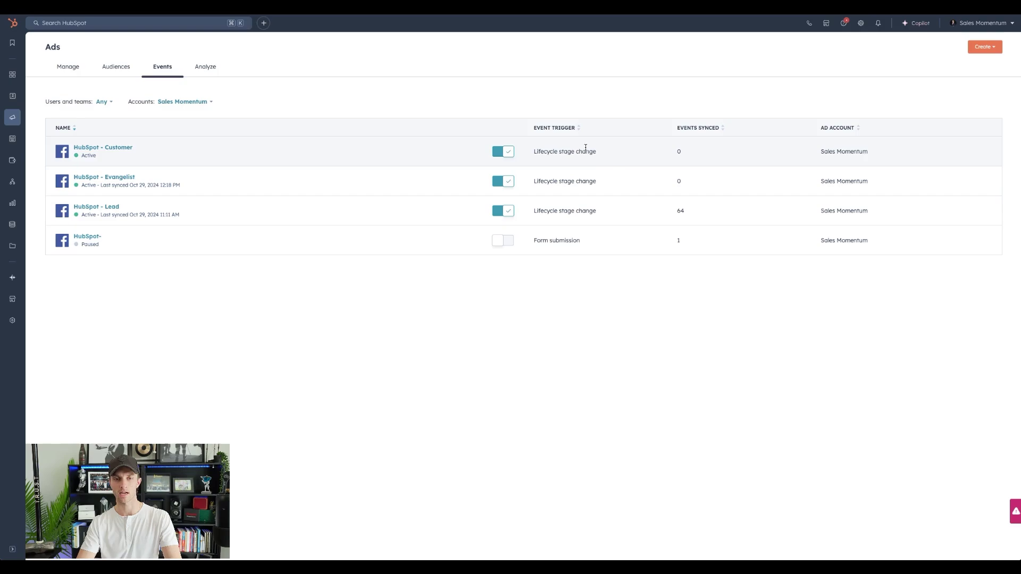
Show the Customers & Evangelists Facebook audience and its 1% US lookalike on the Audiences tab
left_click(114, 71)
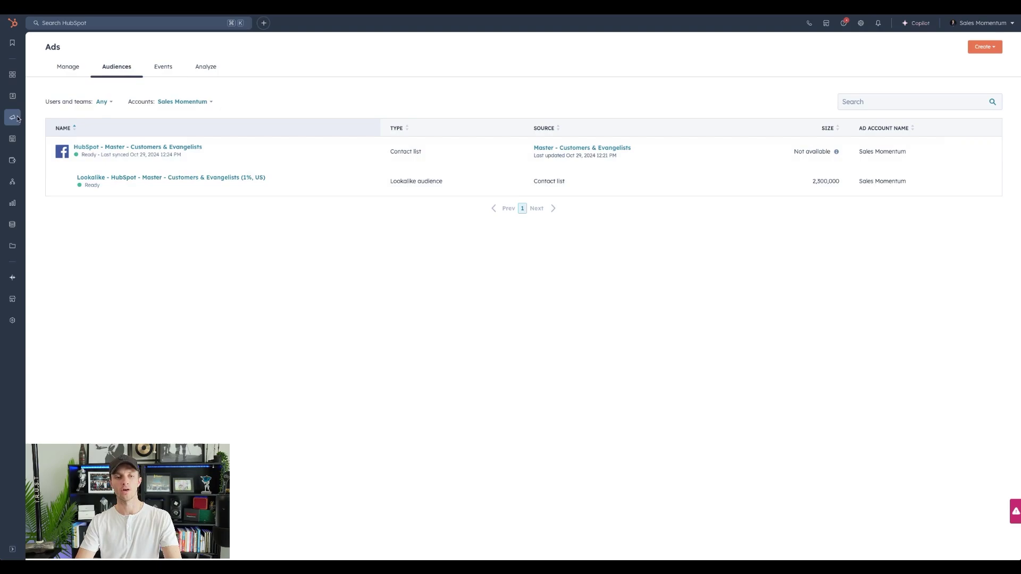
mouse_move(13, 119)
mouse_move(12, 96)
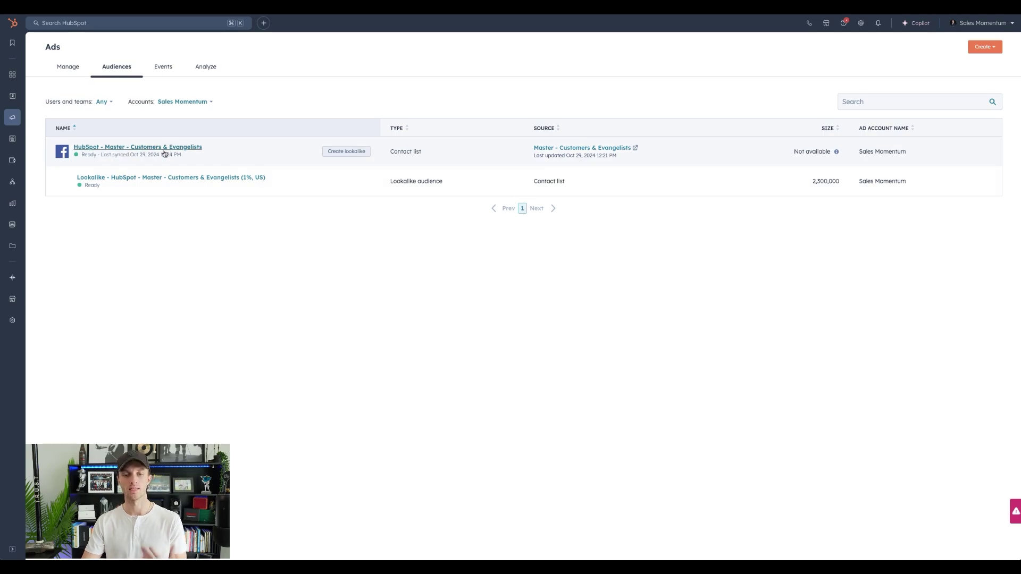
left_click(988, 49)
left_click(970, 84)
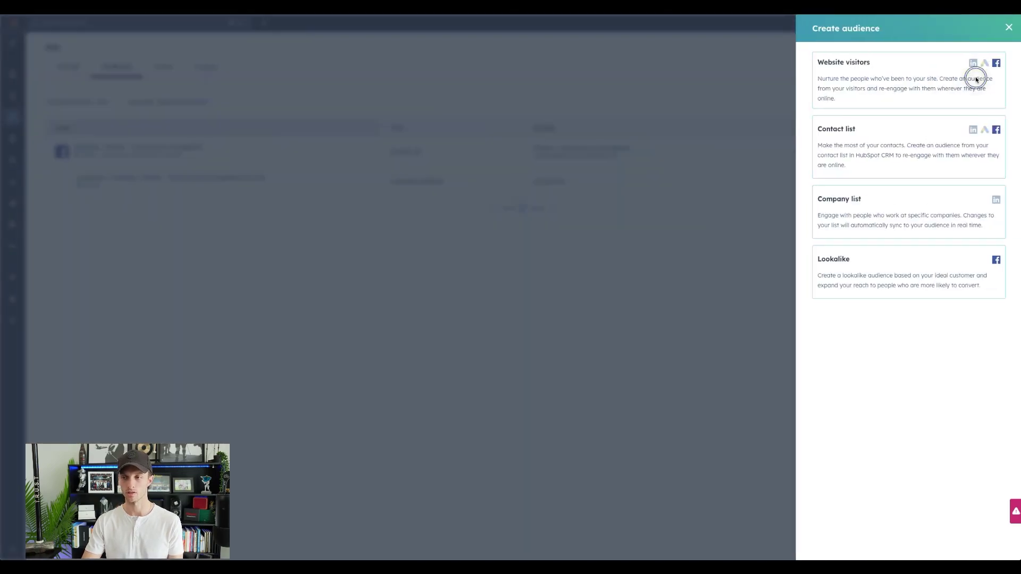
left_click(863, 167)
left_click(862, 81)
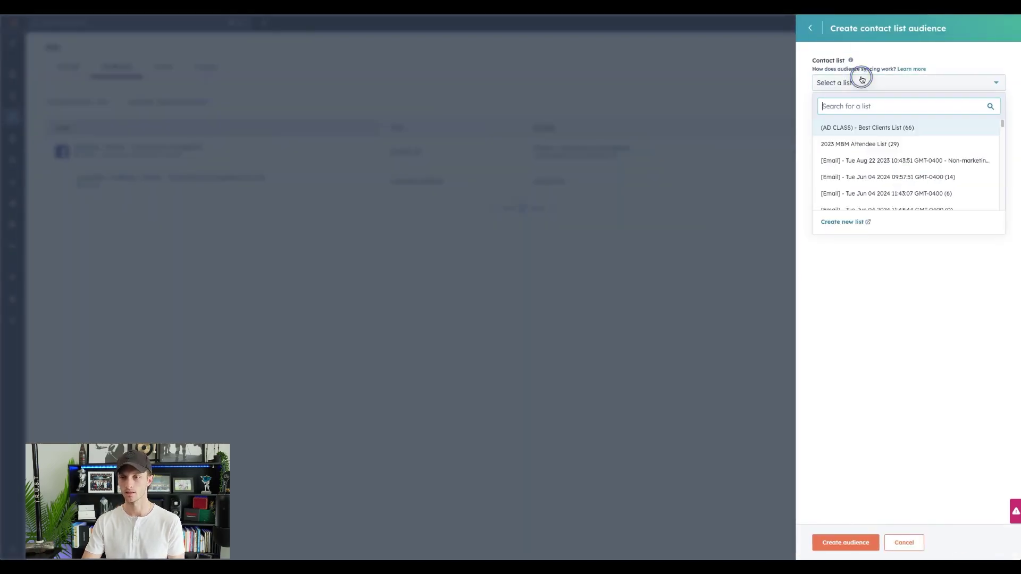
left_click(921, 53)
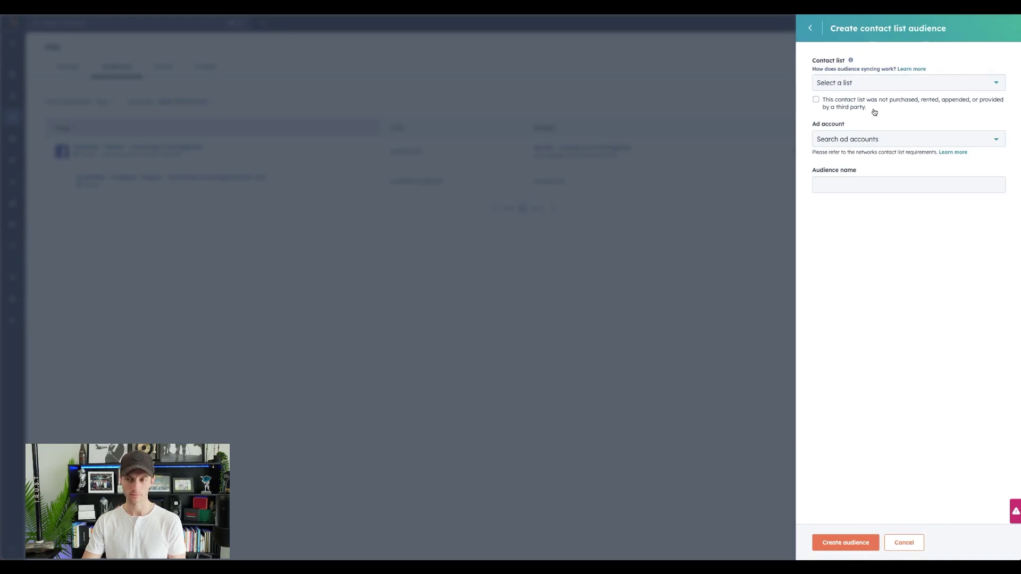
left_click(851, 137)
left_click(842, 181)
left_click(884, 253)
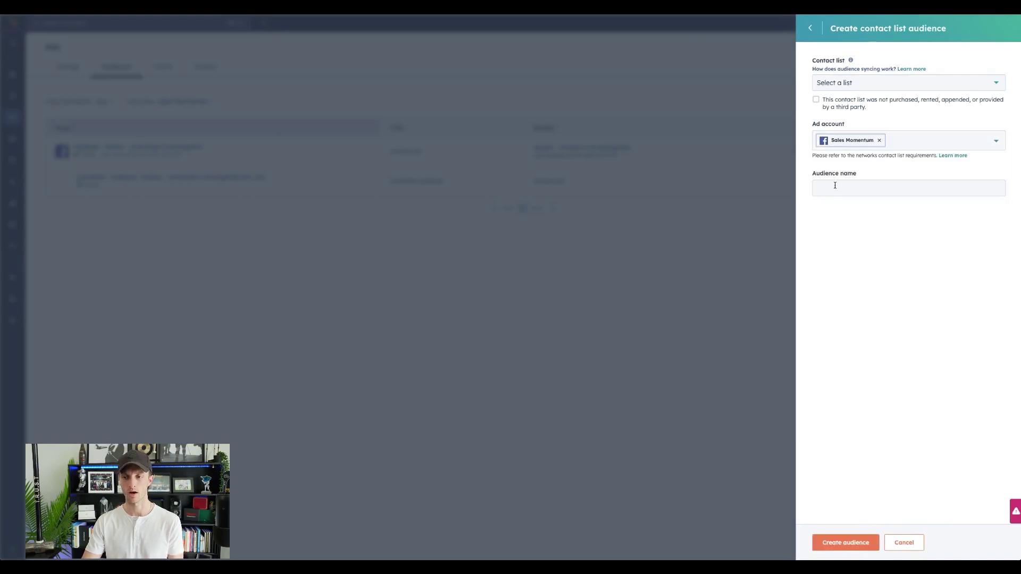
left_click(810, 28)
left_click(1008, 28)
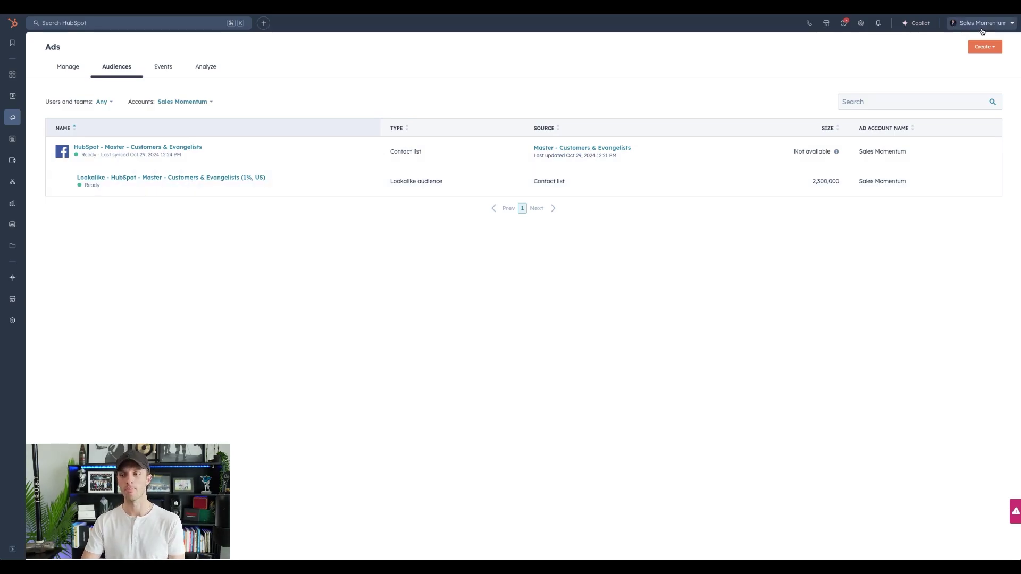
left_click(987, 48)
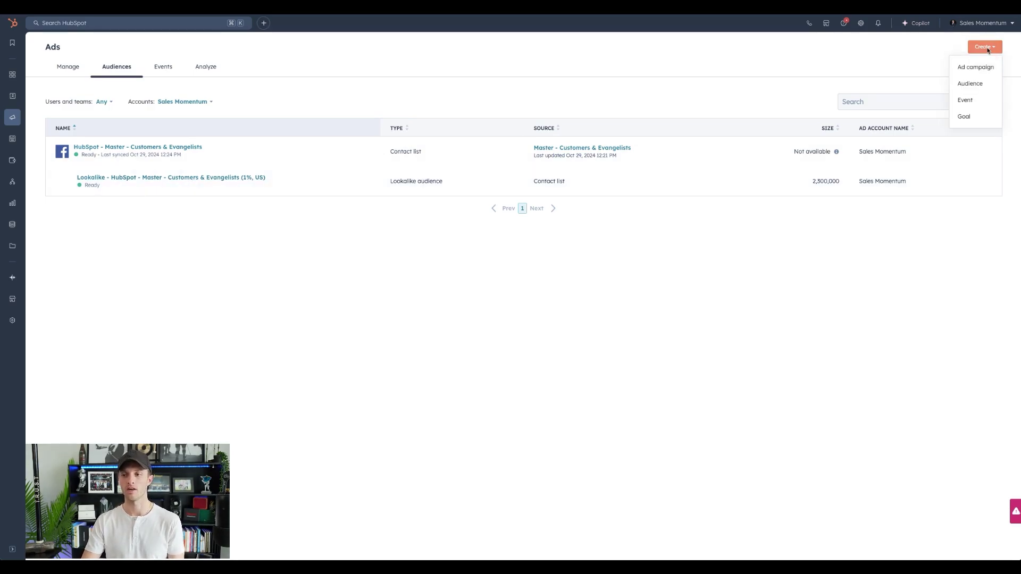
left_click(976, 83)
left_click(870, 266)
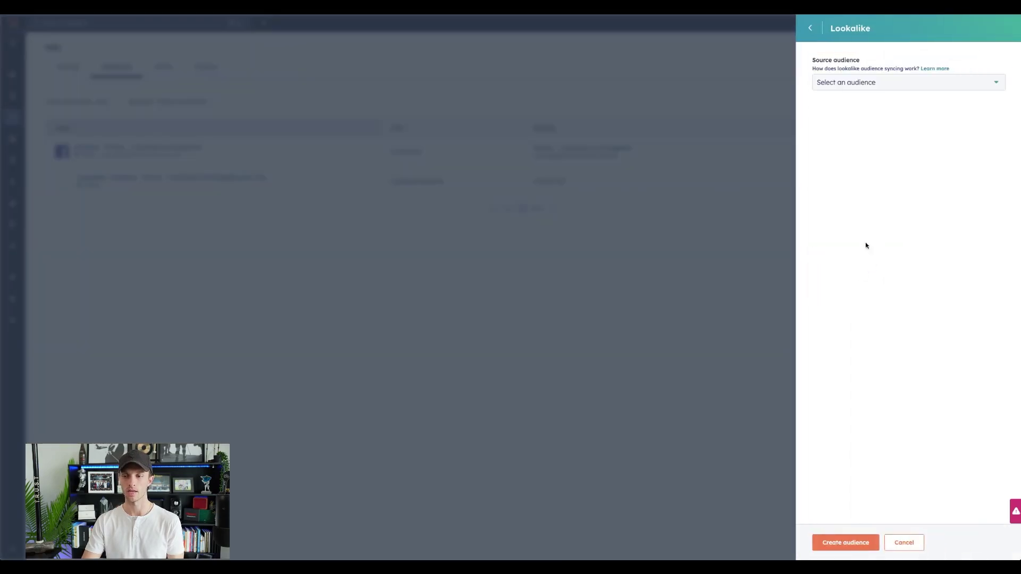
left_click(890, 86)
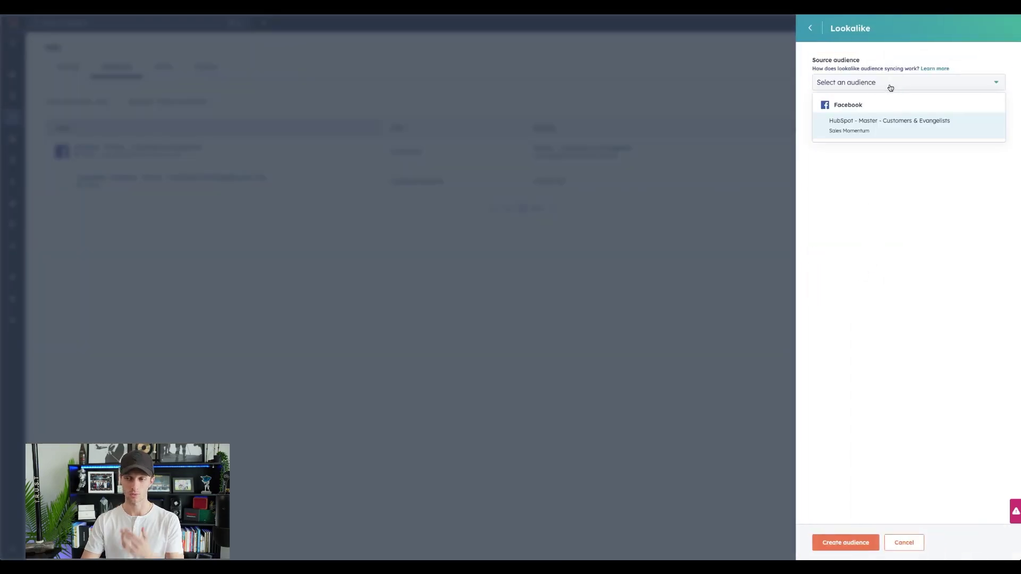
left_click(886, 137)
left_click(884, 148)
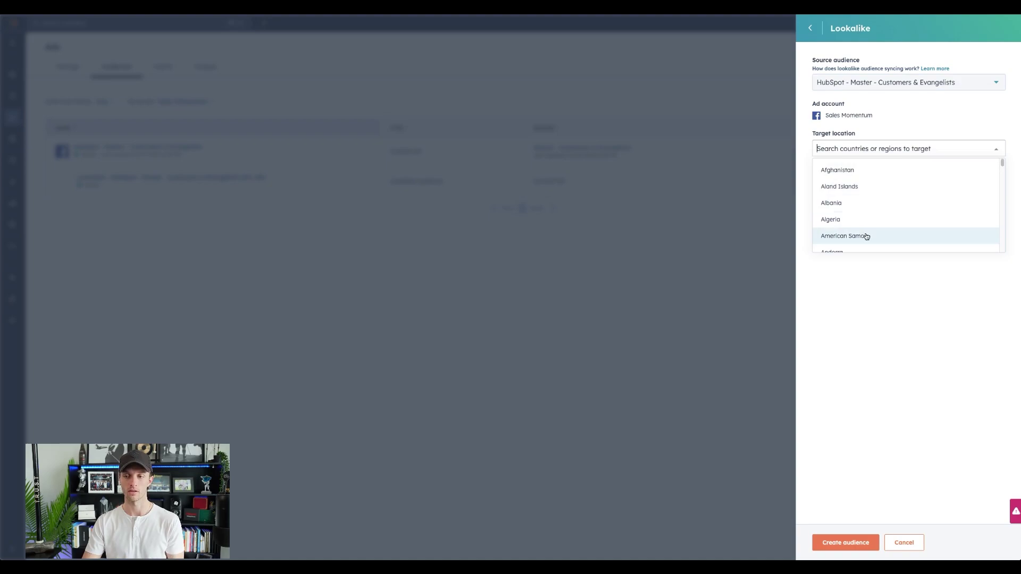
left_click(902, 305)
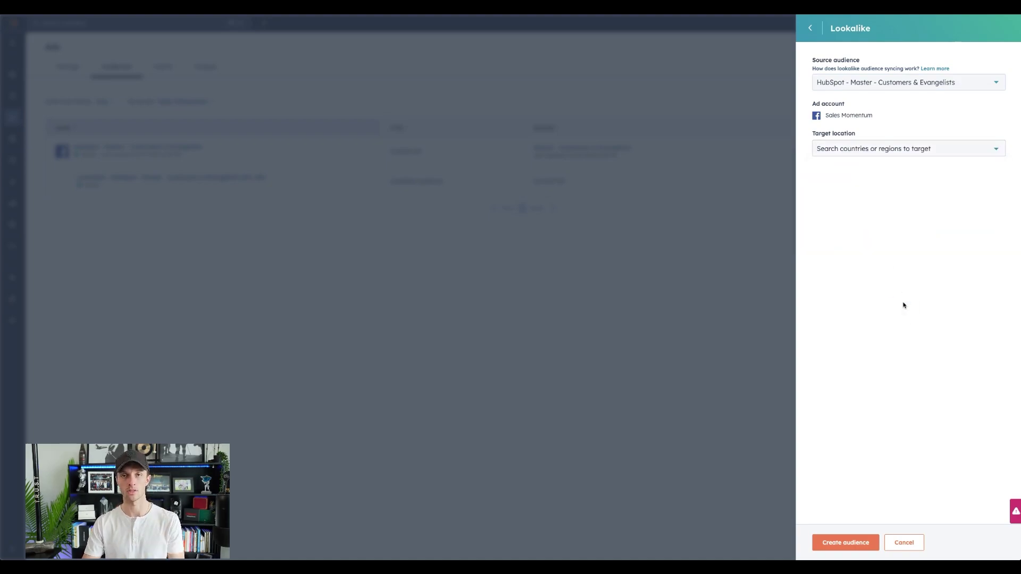
left_click(806, 29)
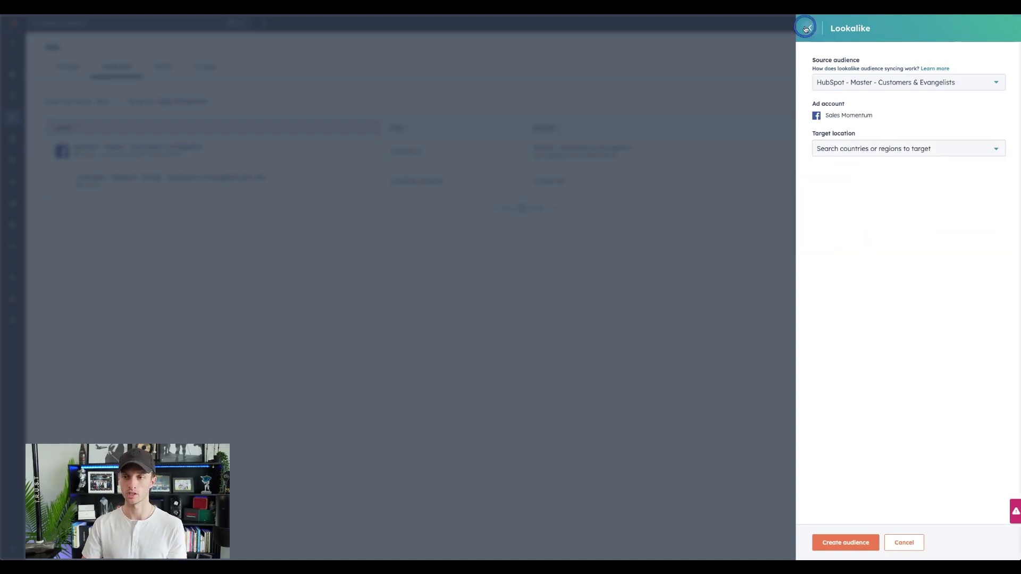
left_click(1010, 28)
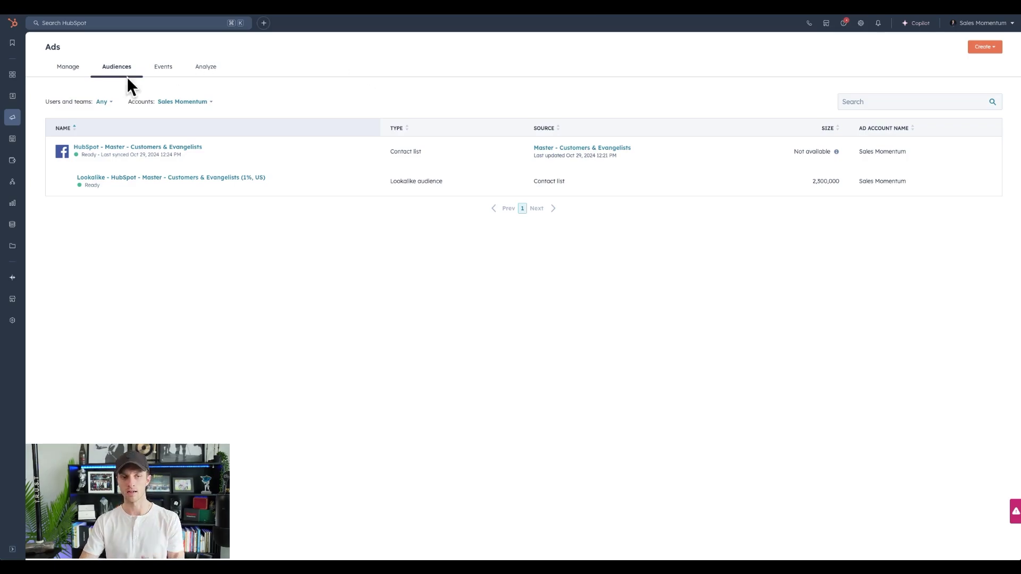
Return to the Manage tab listing Sales Momentum's ad campaigns with 336% ROI
left_click(59, 68)
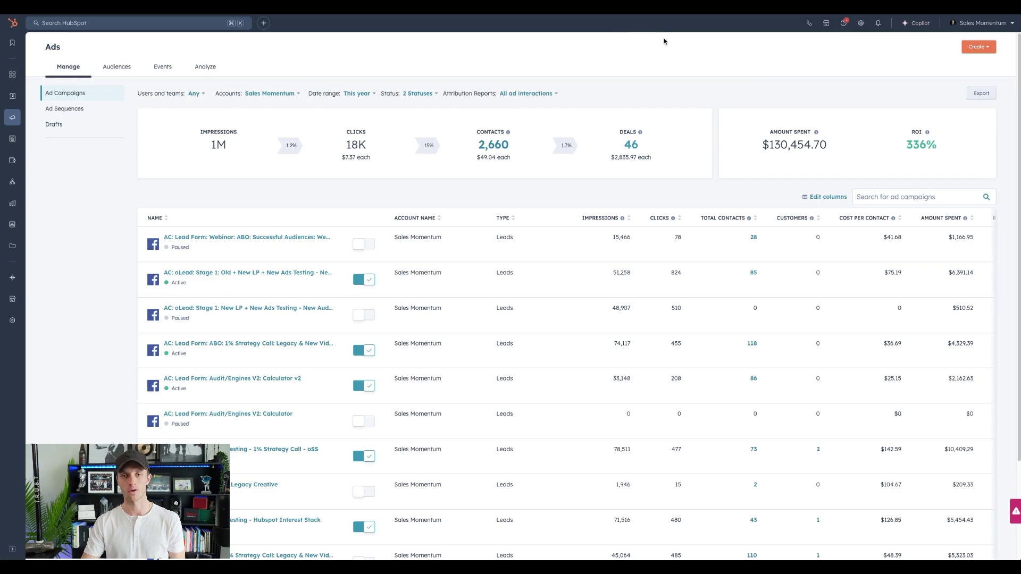